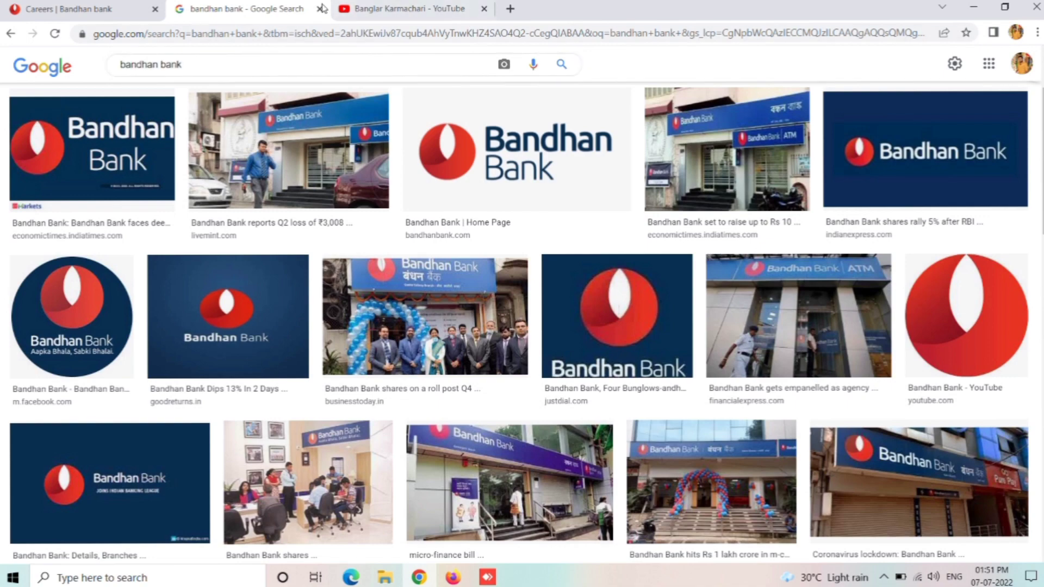
Step: Return to the Careers tab, accept the careers disclaimer, and scroll to Join Our Team
click(399, 5)
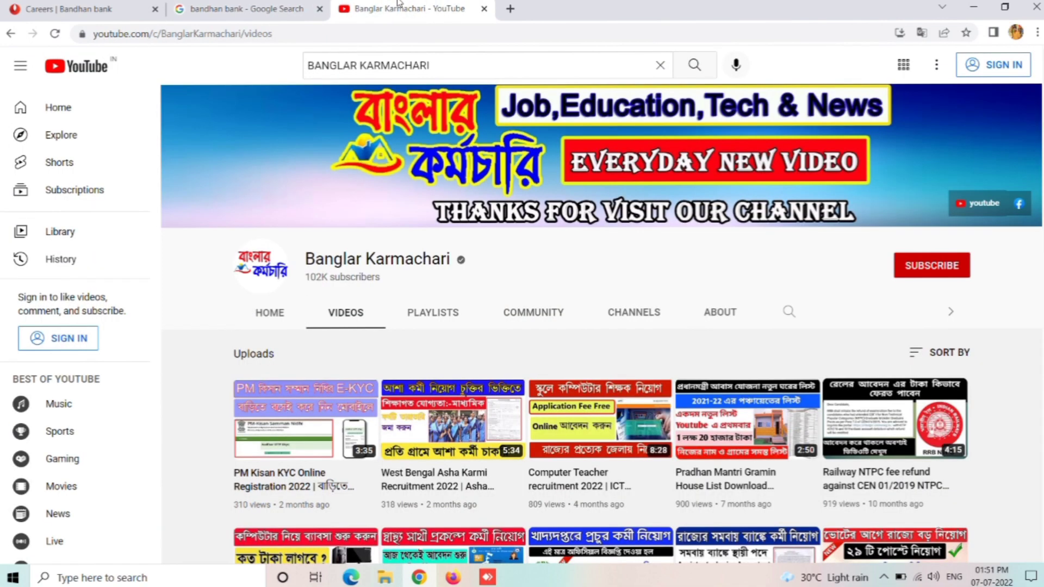
click(80, 5)
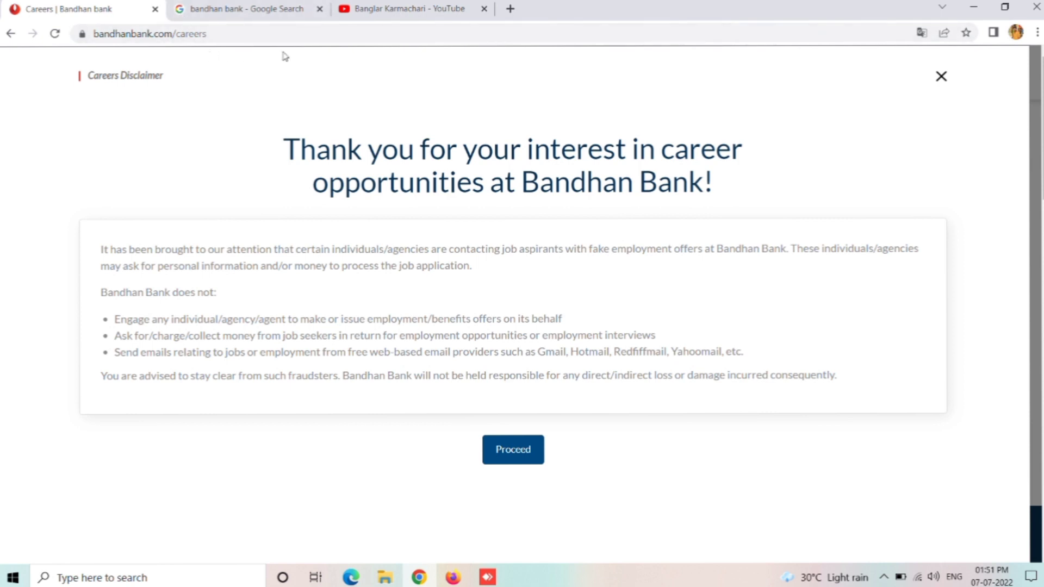
click(526, 461)
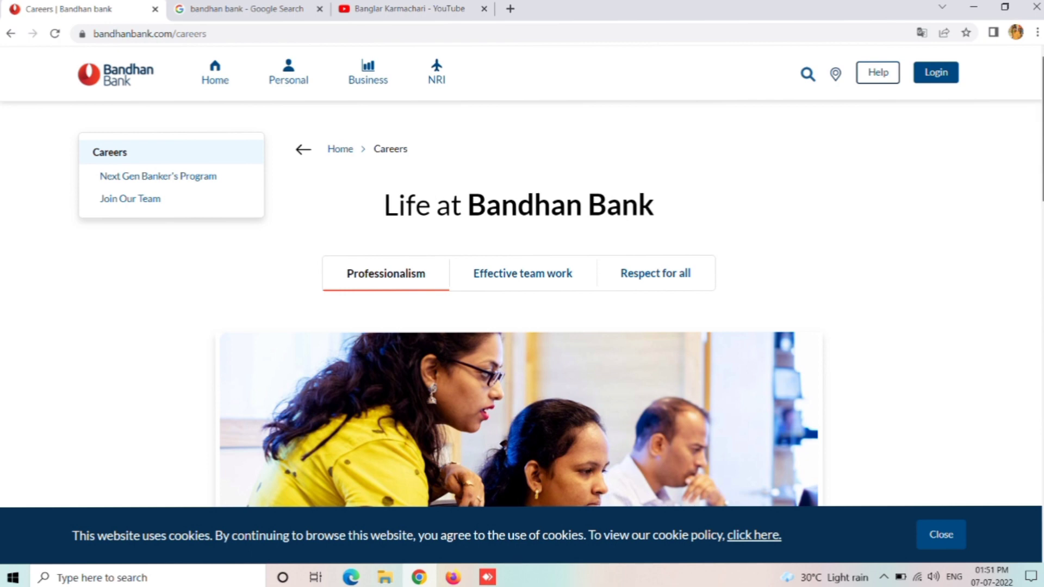
scroll(522, 305, down, 10)
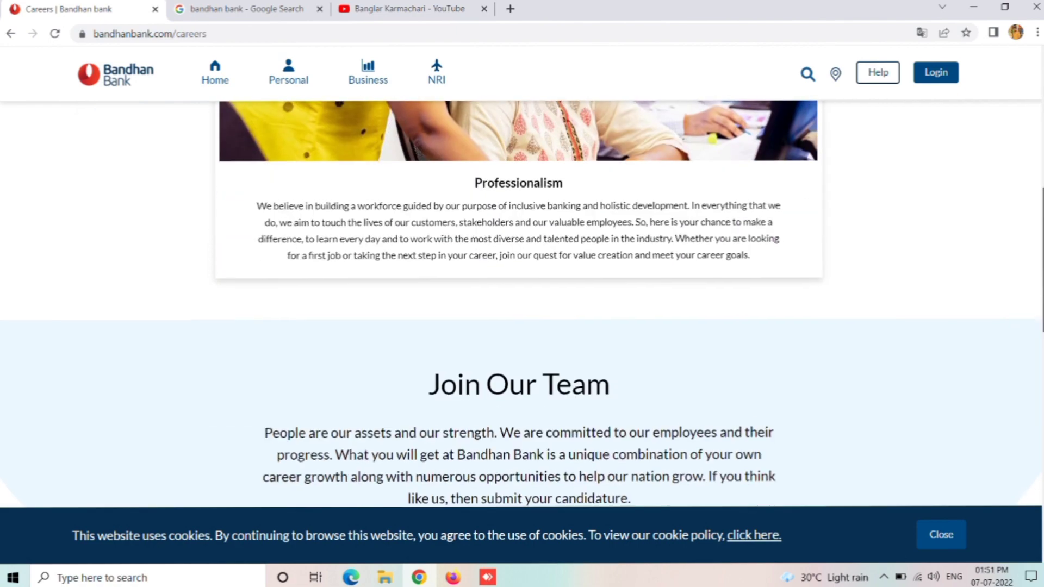
scroll(620, 280, down, 1)
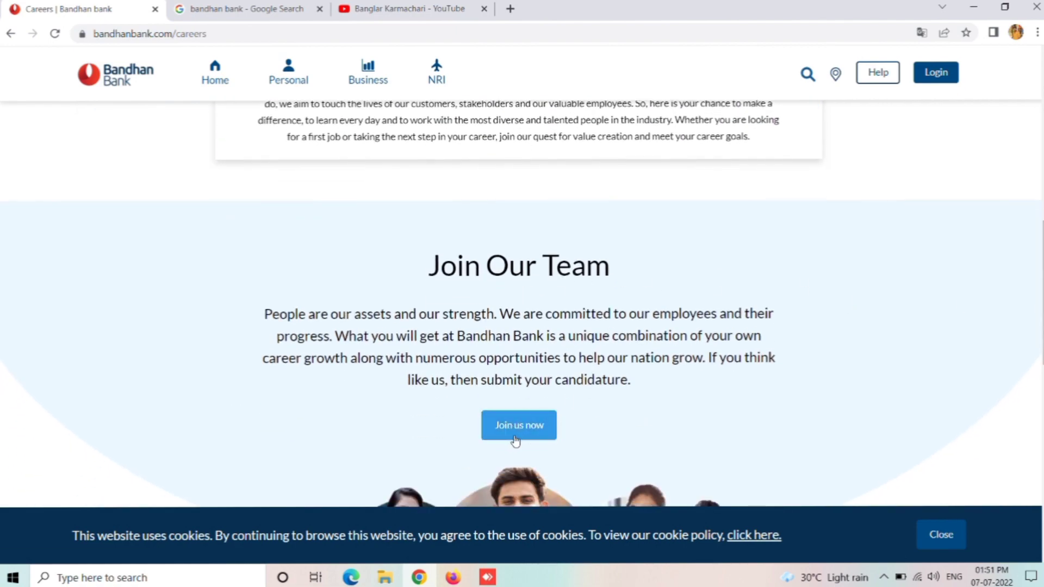
Step: Start a Join us now application for Banking Operations & Customer Services at RAIGANJ and continue to step 2
click(531, 436)
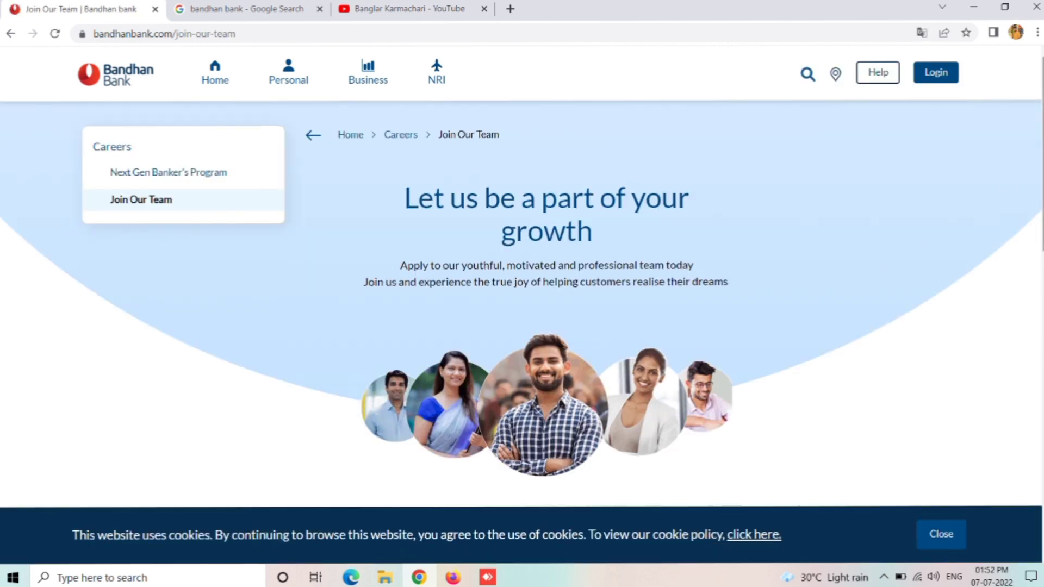
scroll(522, 266, down, 6)
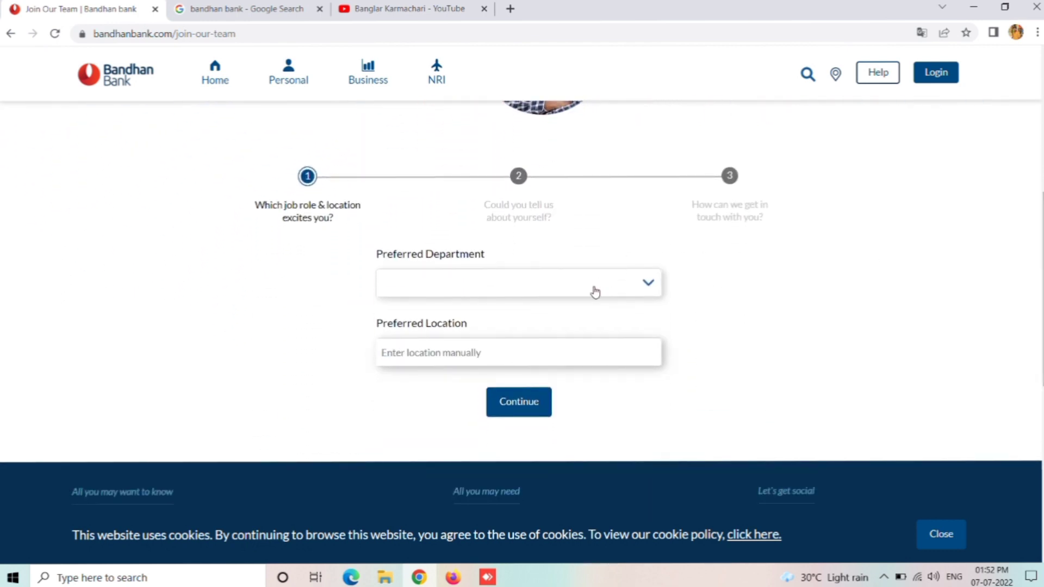
click(596, 292)
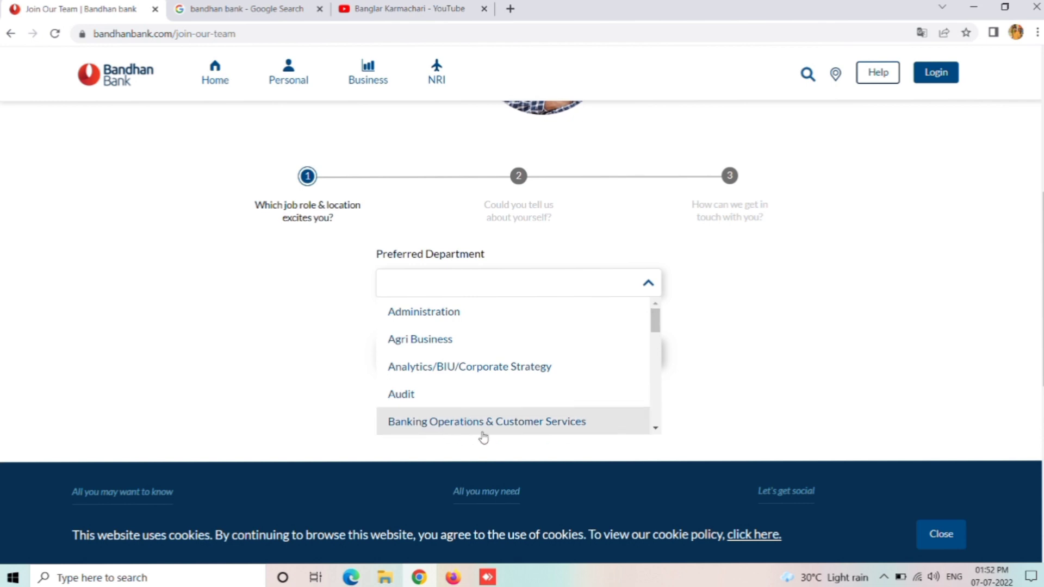
click(522, 426)
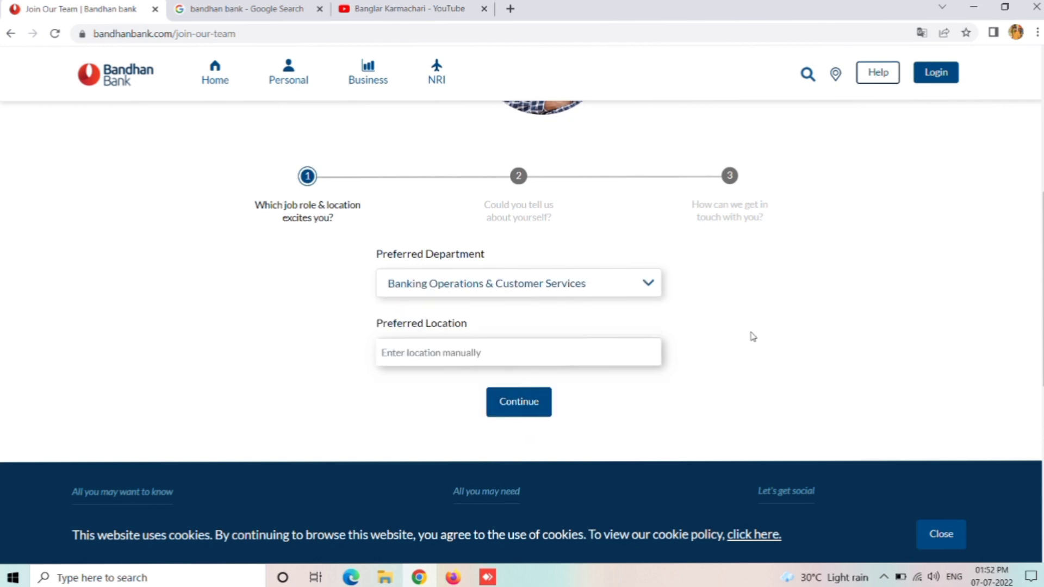
click(480, 356)
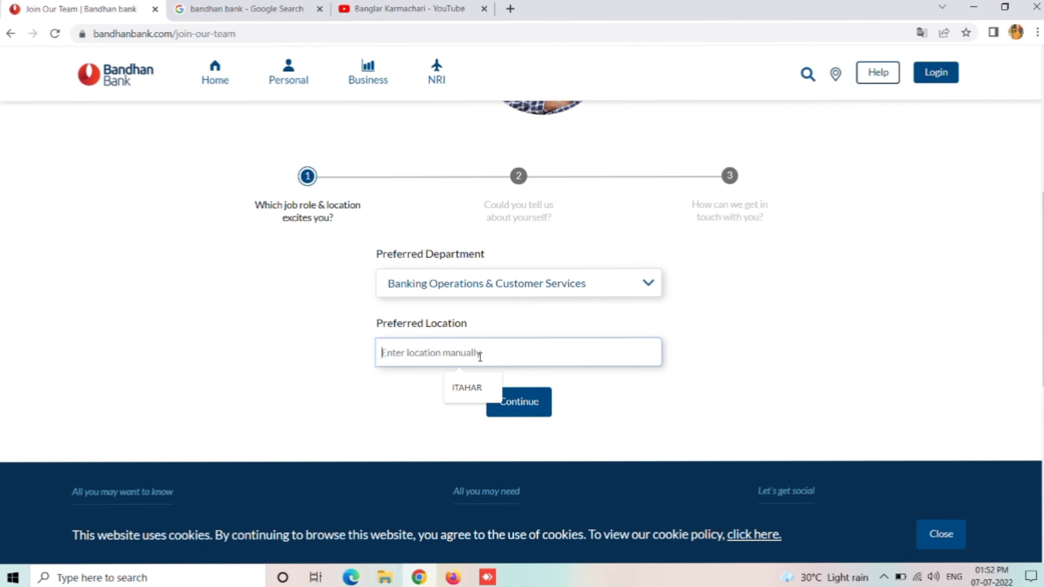
text(RA)
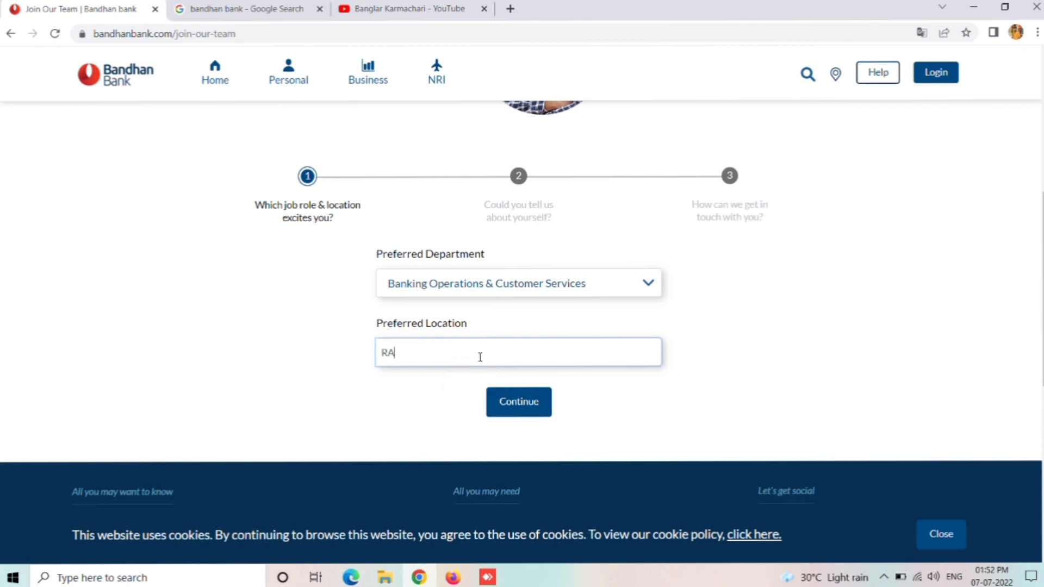
key(BackSpace)
key(BackSpace)
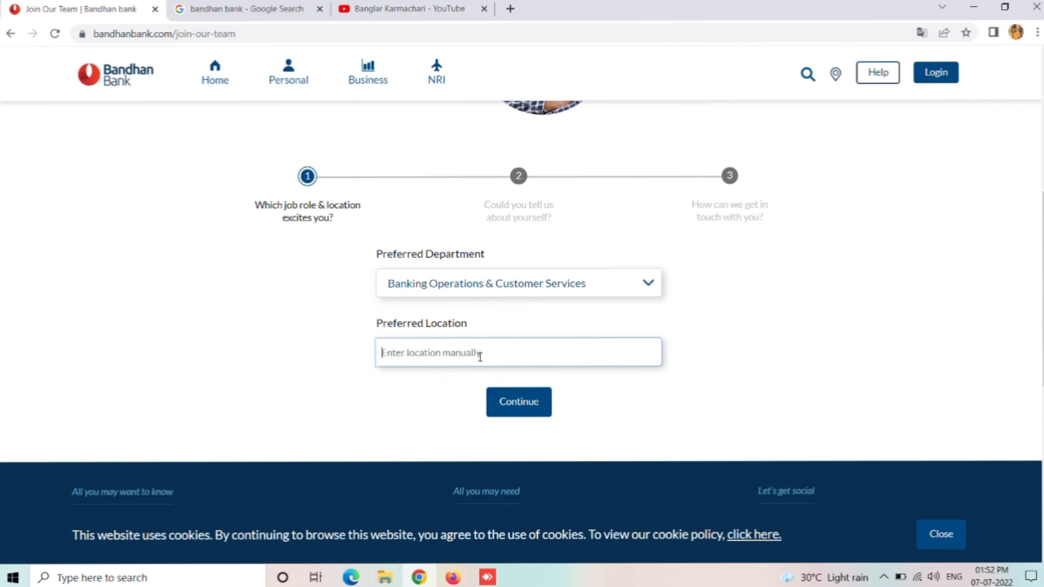
text(RAIGANJ)
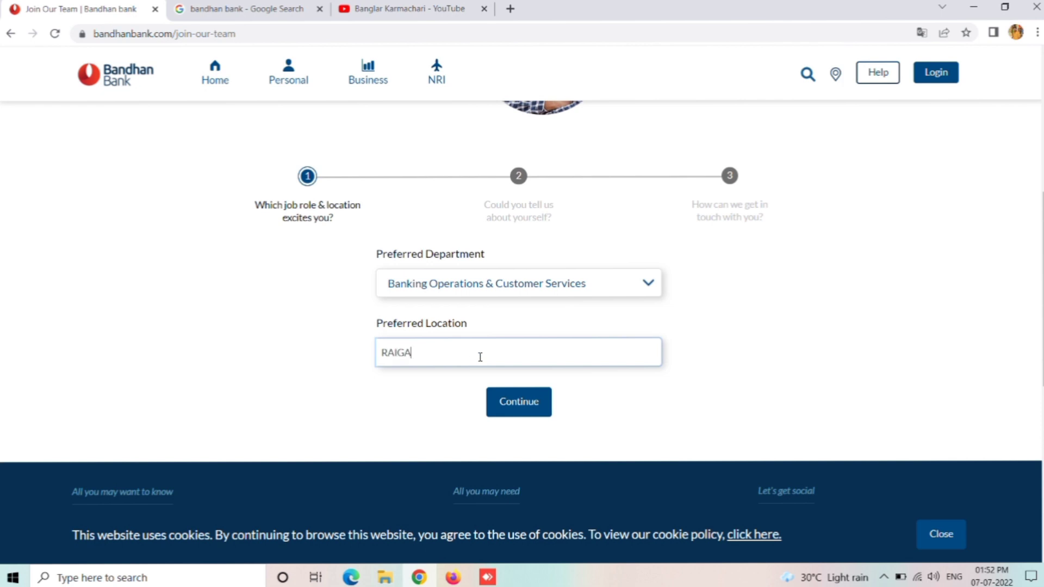
click(517, 412)
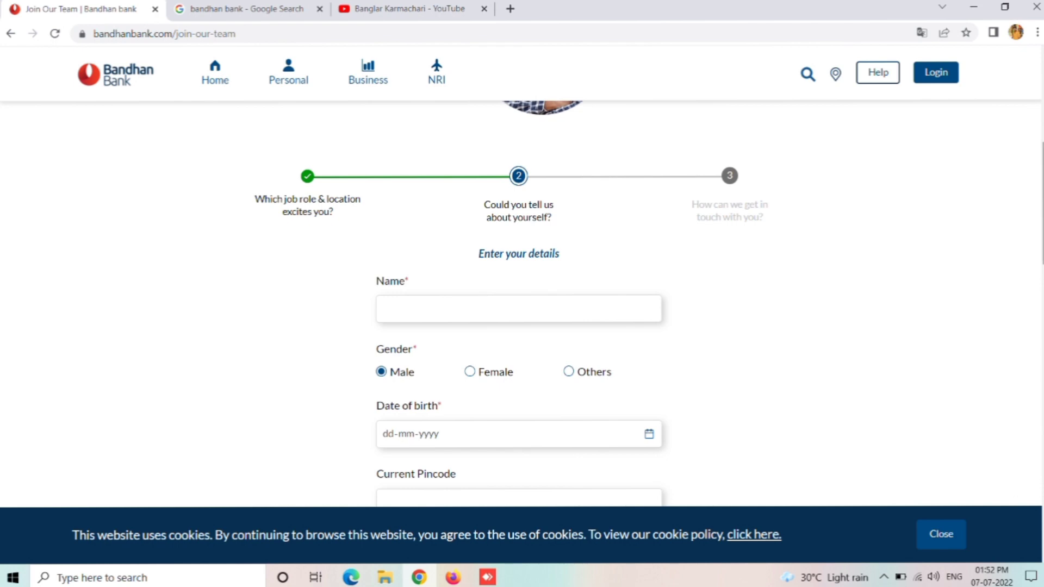
Step: Enter the applicant's full name, date of birth and current pincode
scroll(511, 304, down, 1)
scroll(521, 302, down, 3)
scroll(521, 301, up, 1)
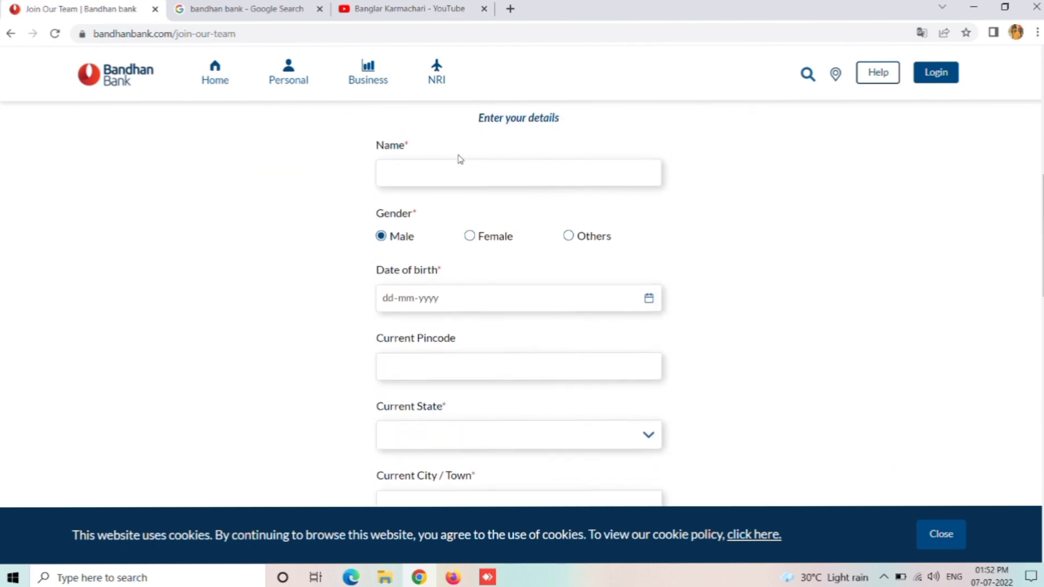
click(412, 178)
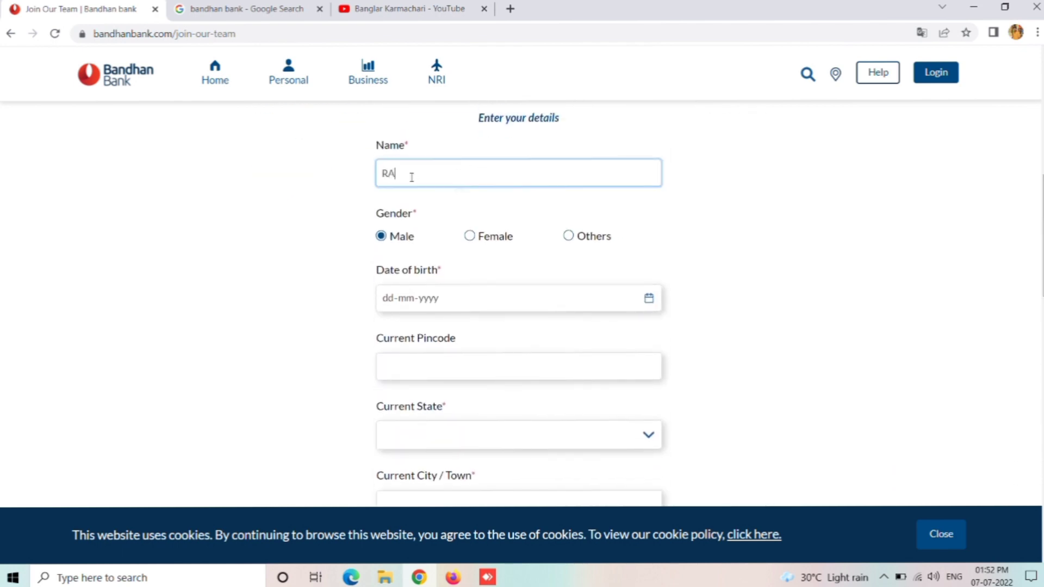
click(387, 300)
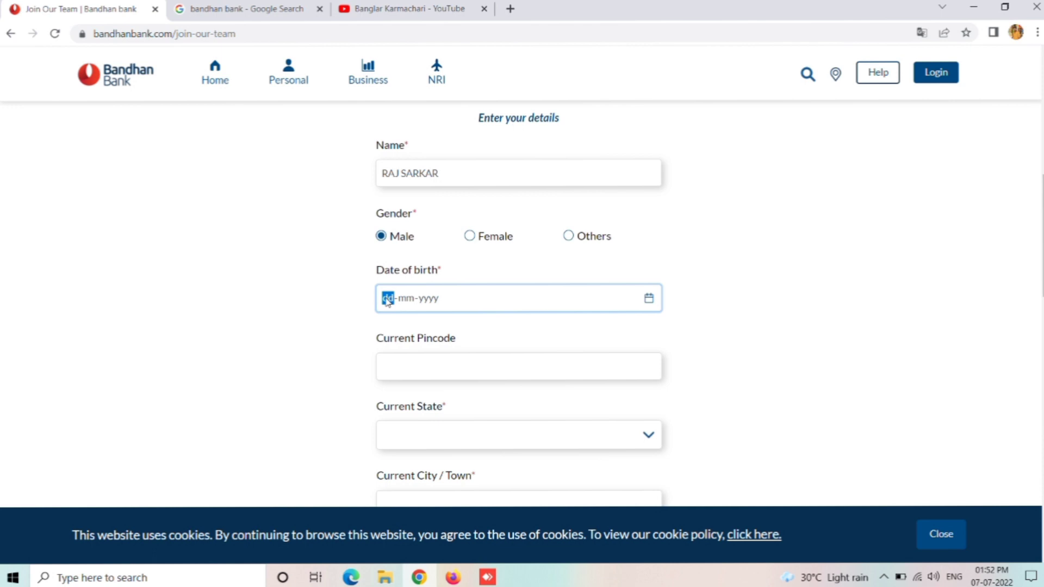
text(01-01-)
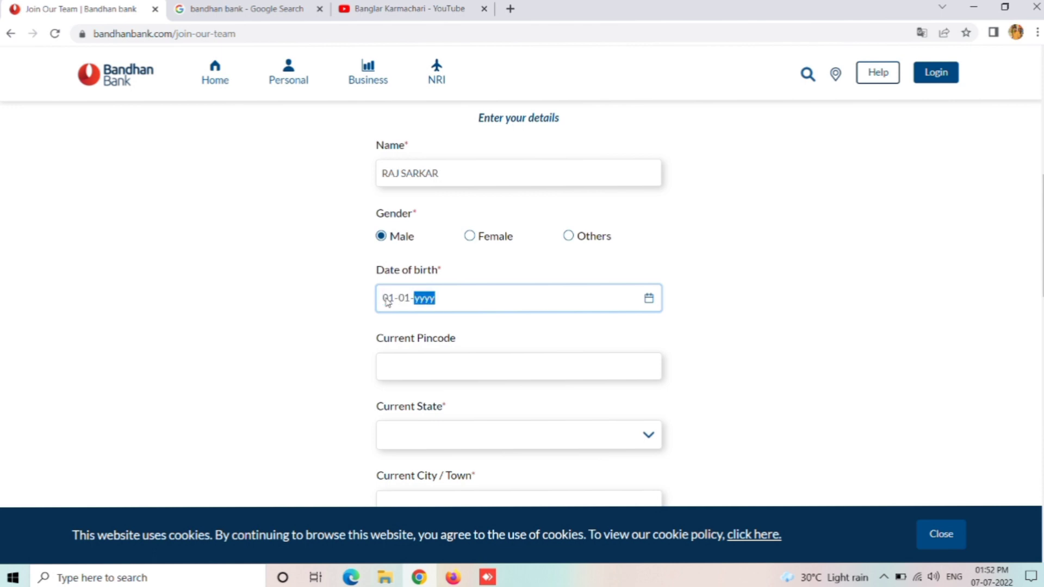
text(1990)
click(413, 374)
text(7)
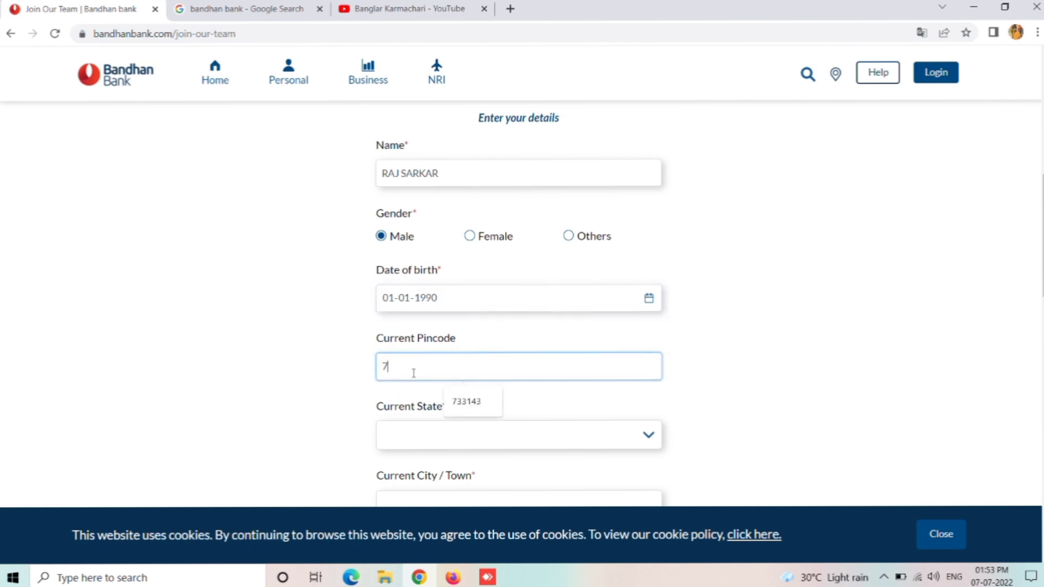
text(33134)
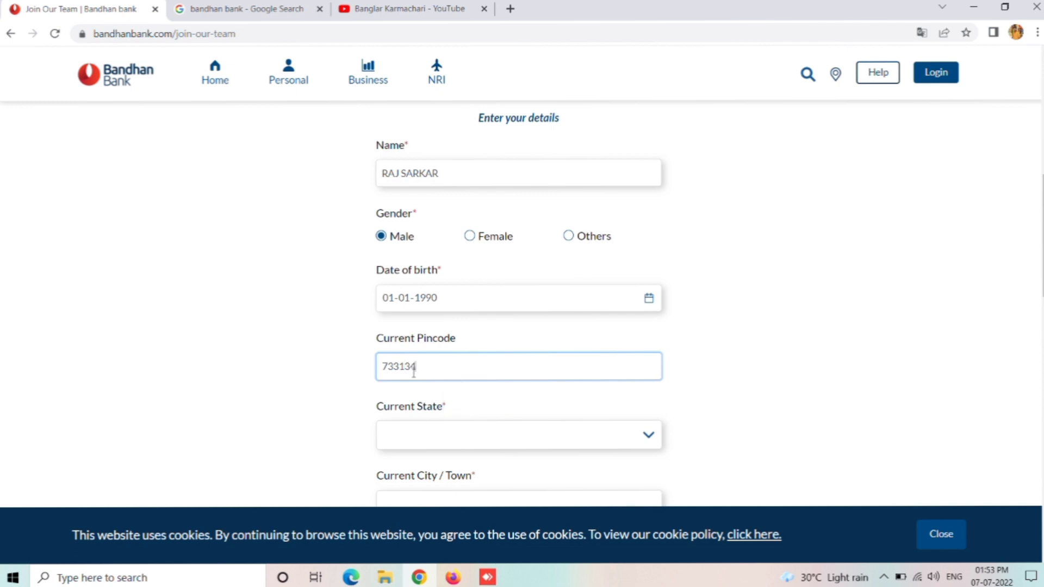
Step: Set the current state to West Bengal and the current city to RAIGANJ
click(622, 435)
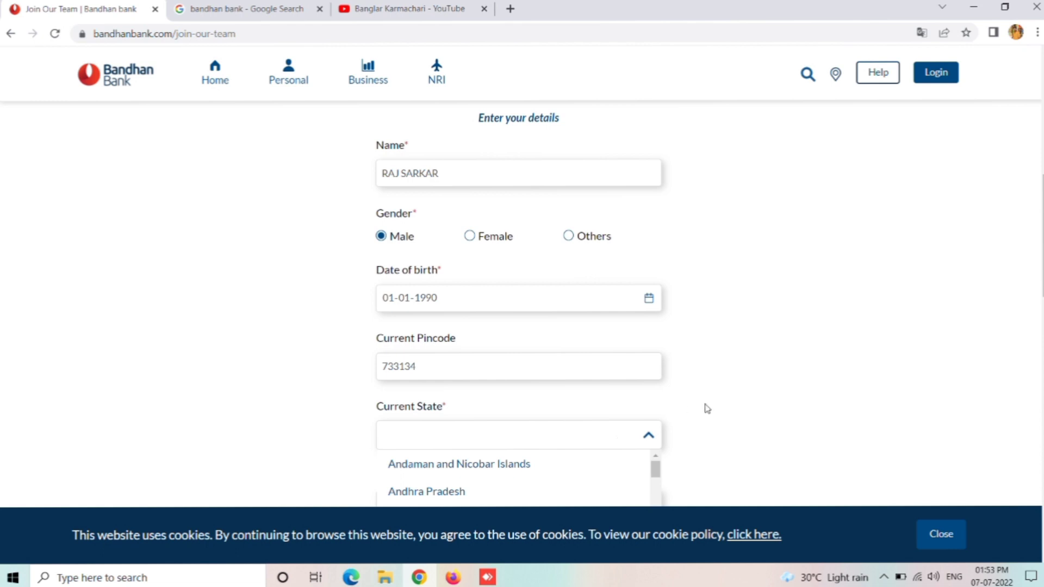
scroll(522, 304, down, 2)
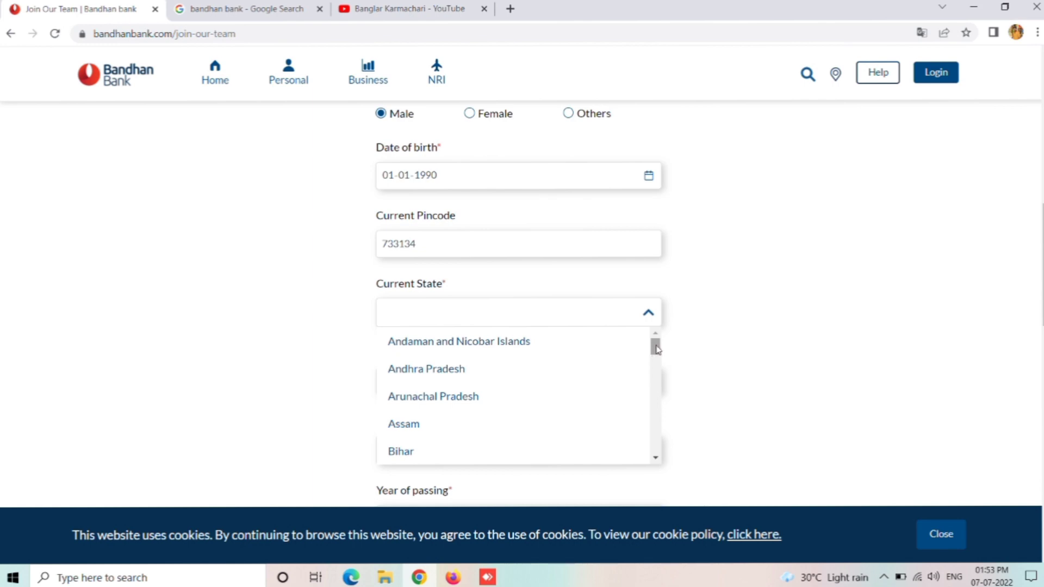
drag(656, 348, 663, 449)
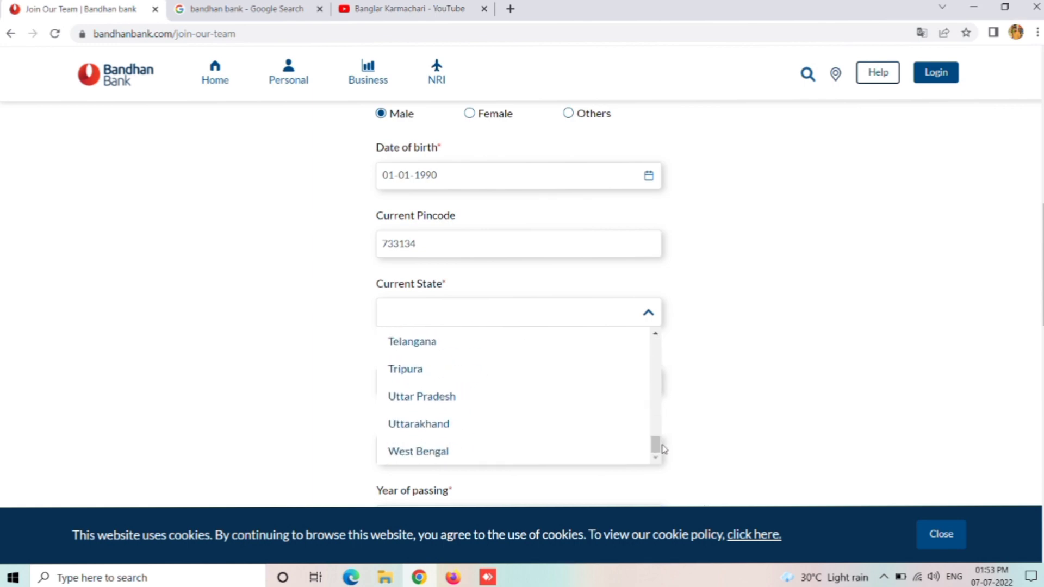
click(470, 455)
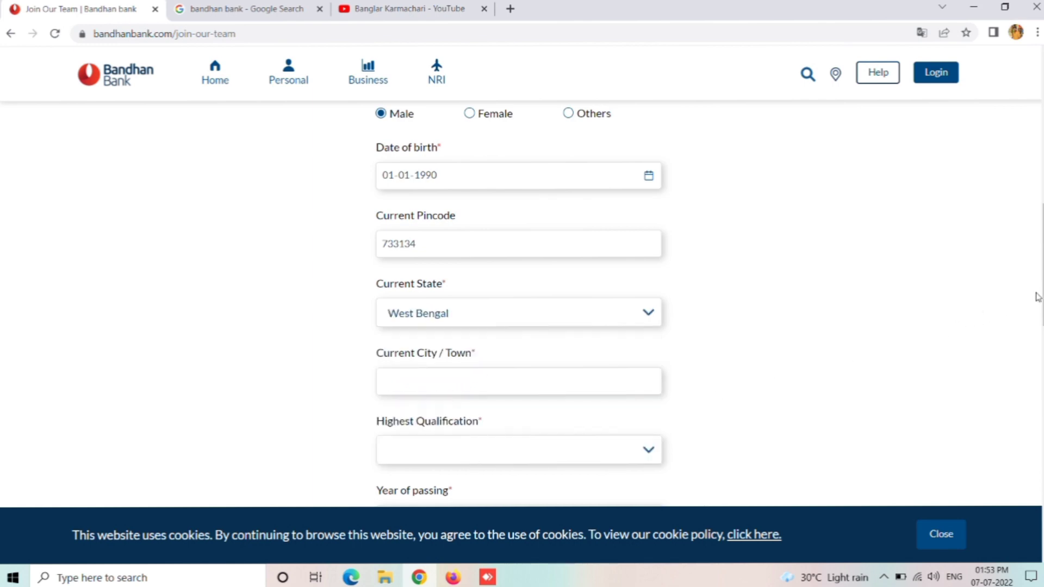
scroll(1038, 293, down, 3)
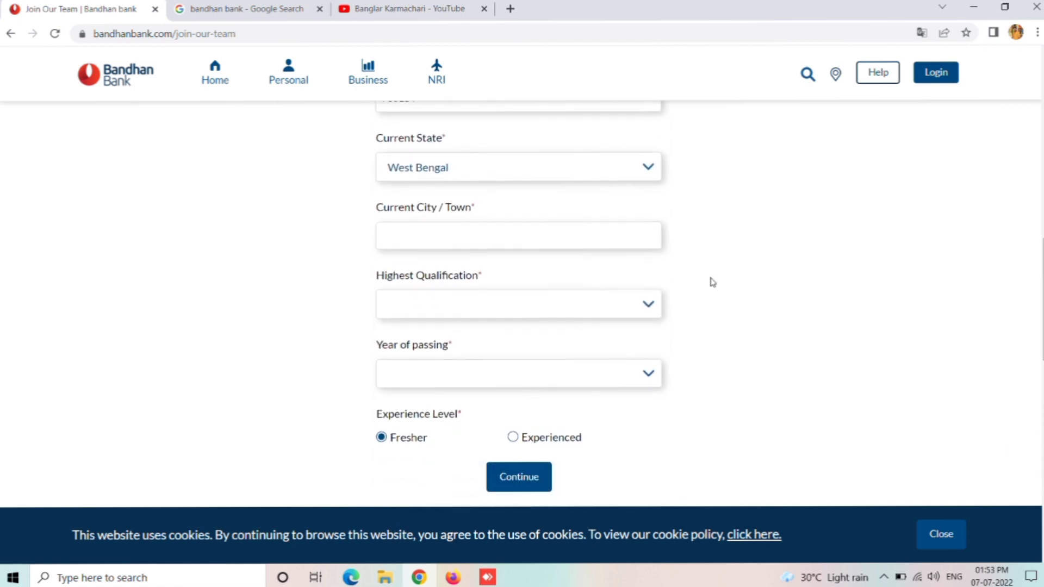
click(472, 238)
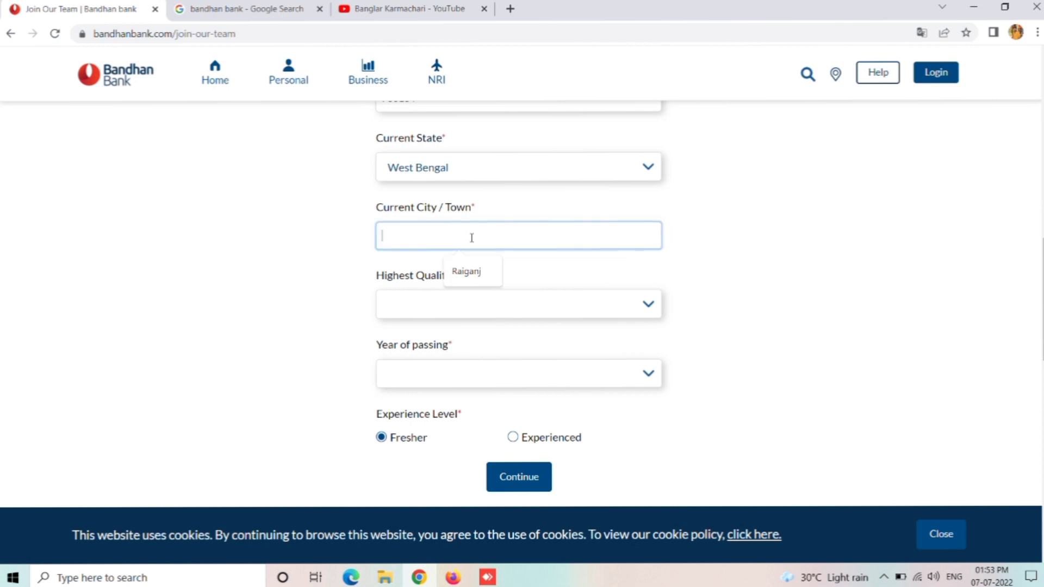
text(RAIGANJ)
Step: Choose MA as highest qualification, 2020 as year of passing, and Fresher experience
click(585, 304)
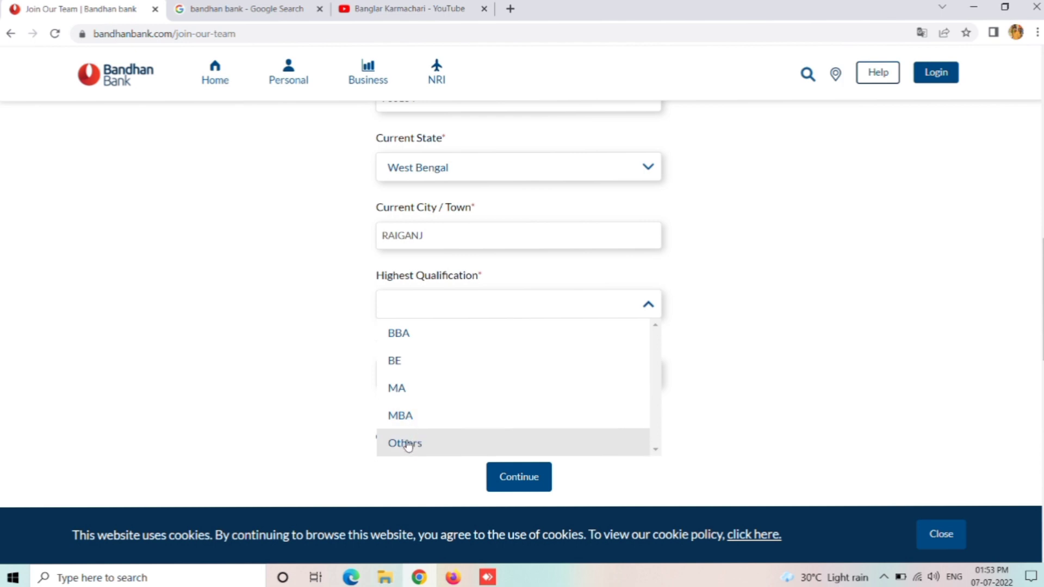
click(446, 389)
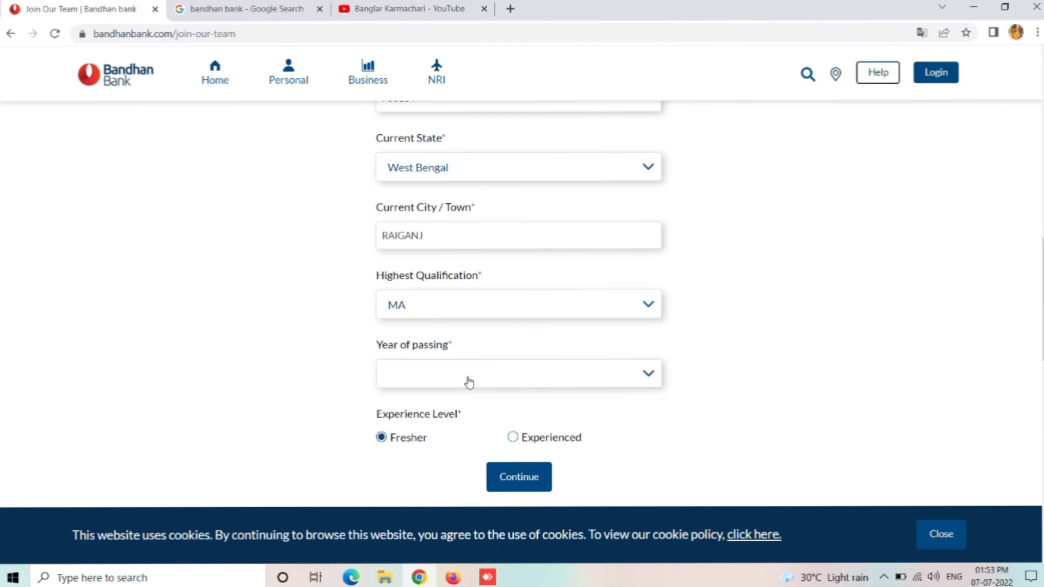
click(576, 377)
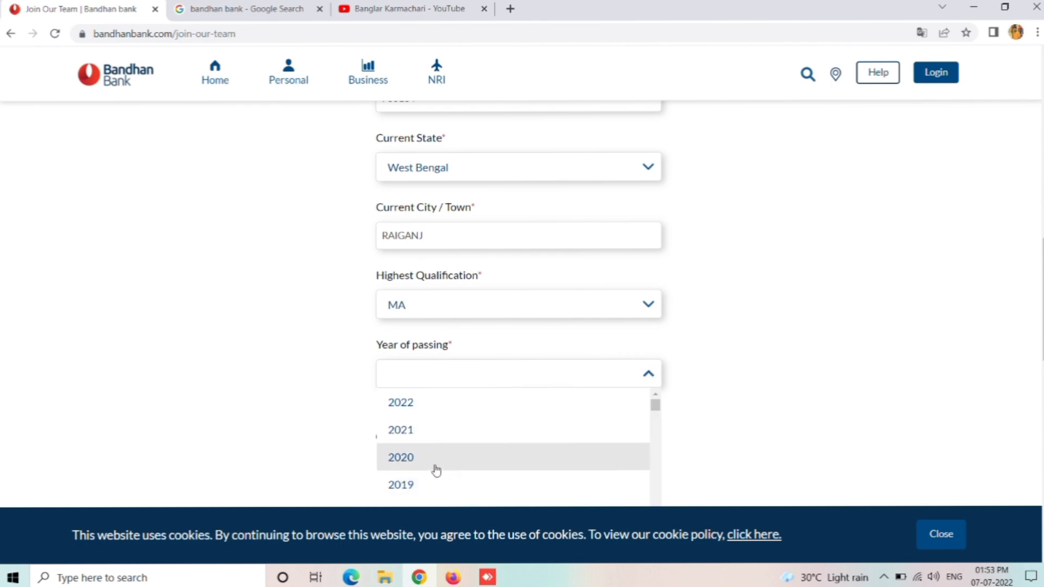
click(450, 459)
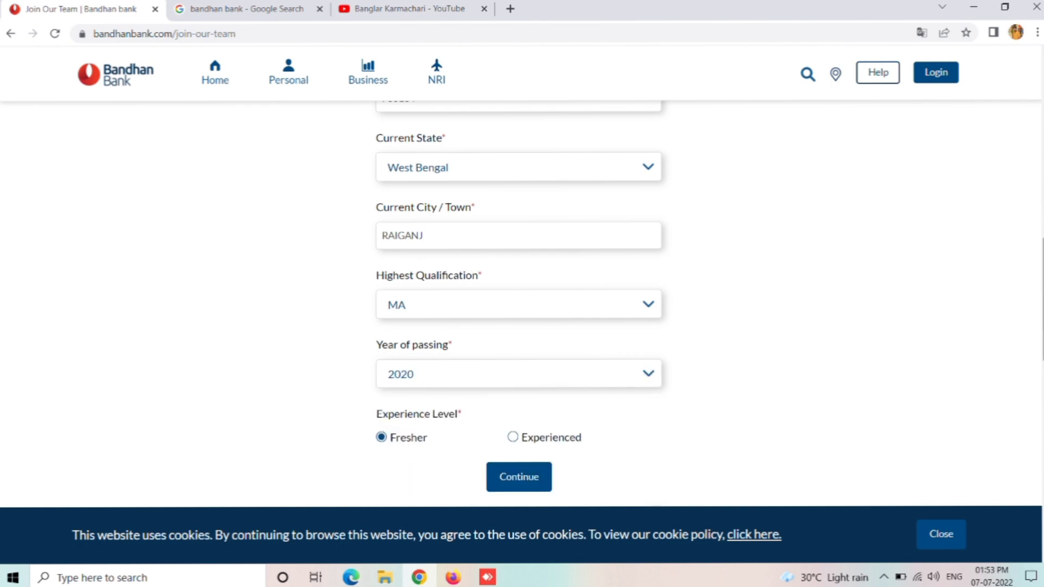
scroll(519, 299, down, 3)
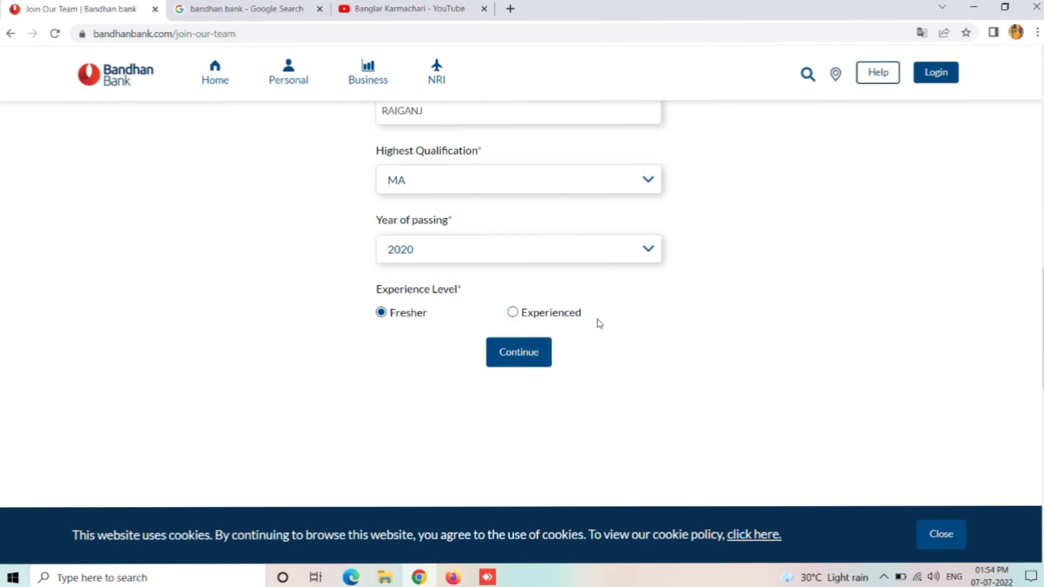
click(512, 313)
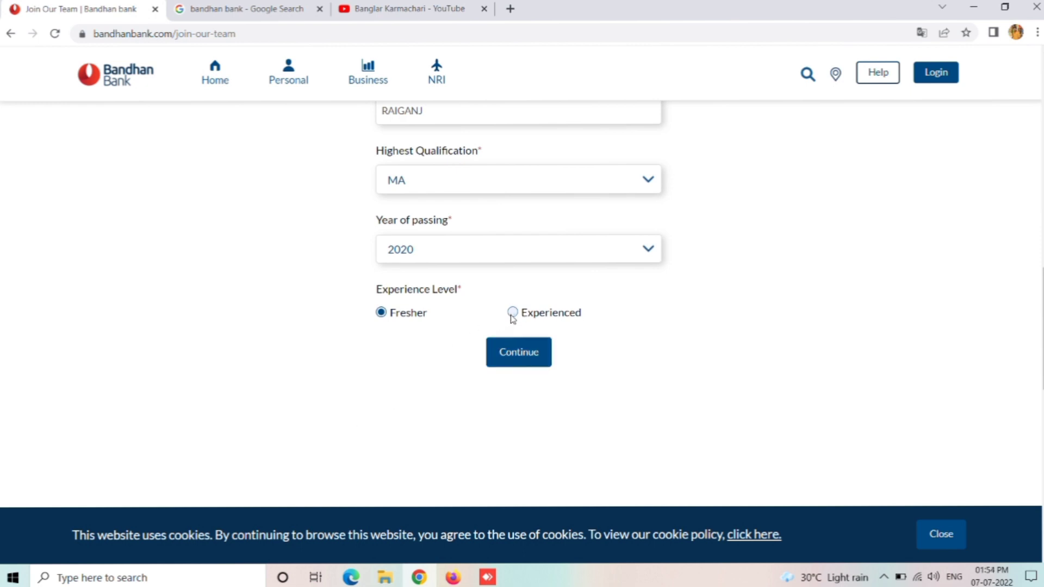
click(382, 312)
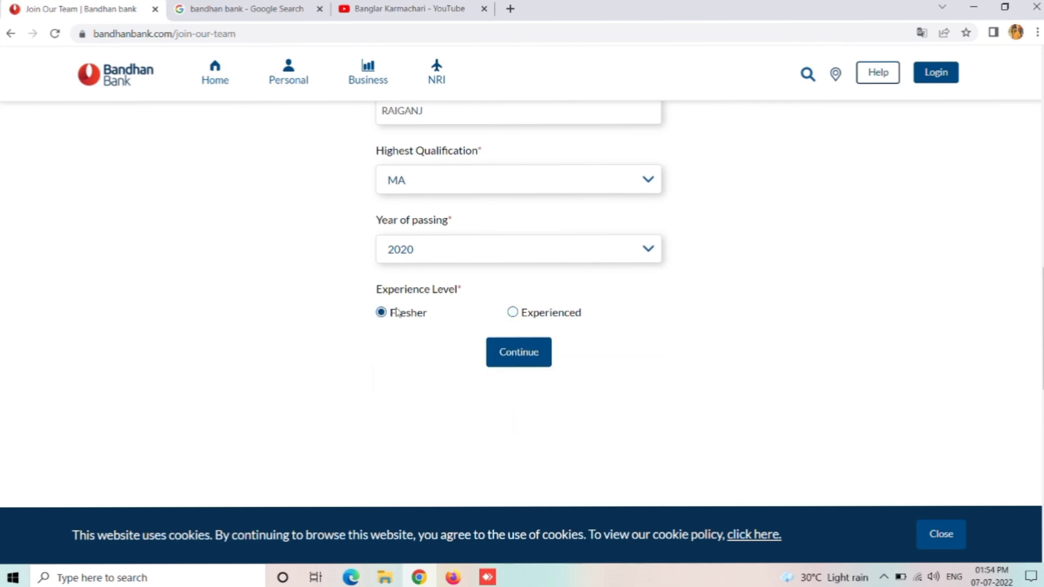
Step: Continue to the step-3 contact details form and minimise Chrome
click(520, 353)
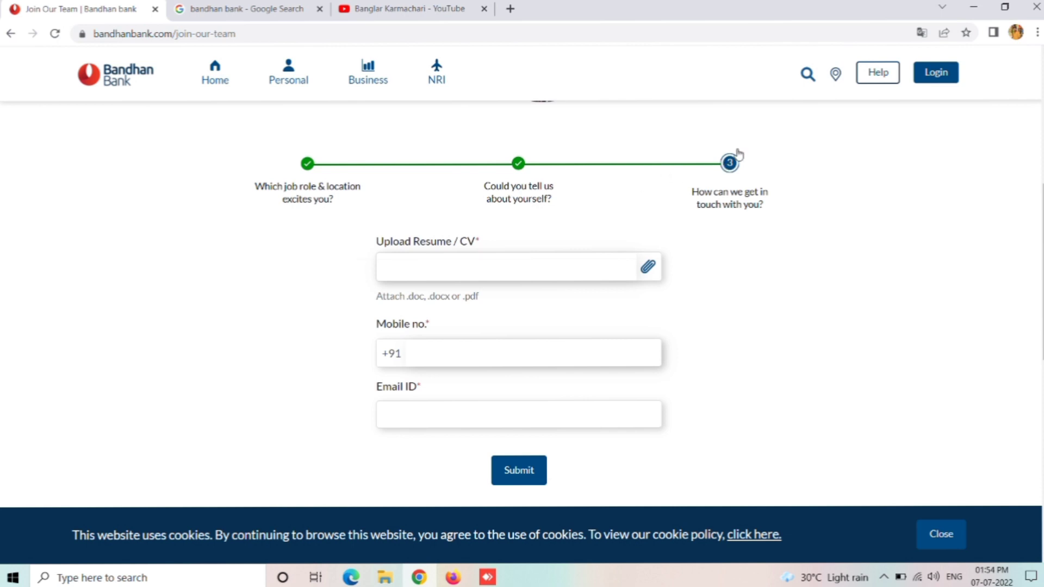
click(976, 9)
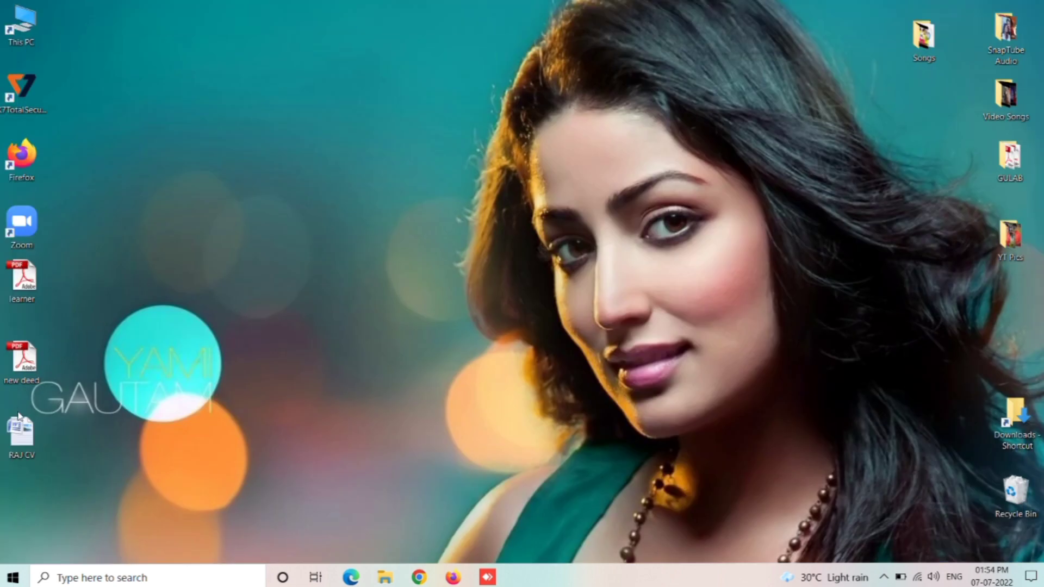
double_click(37, 441)
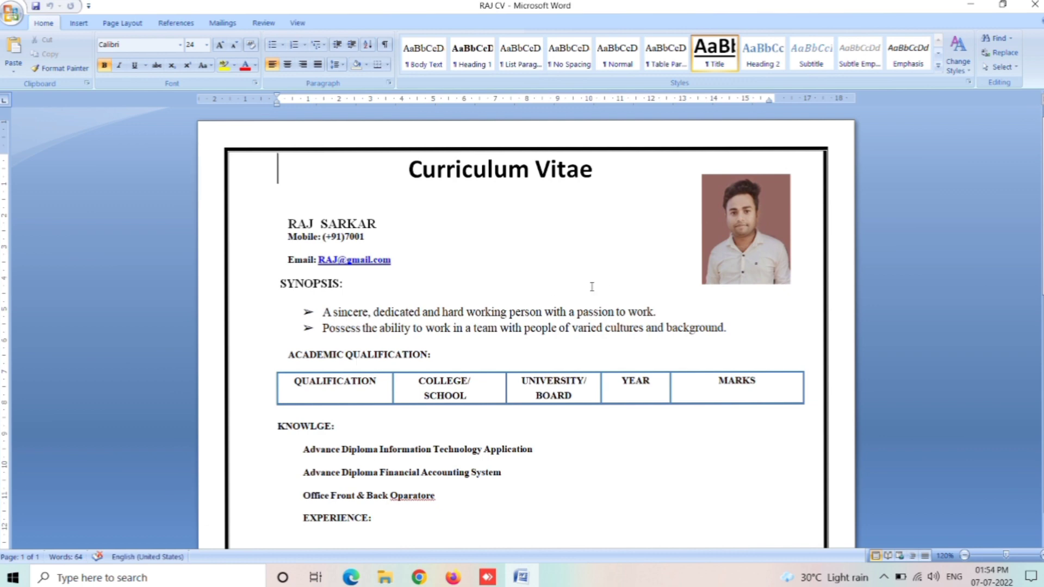
click(1035, 4)
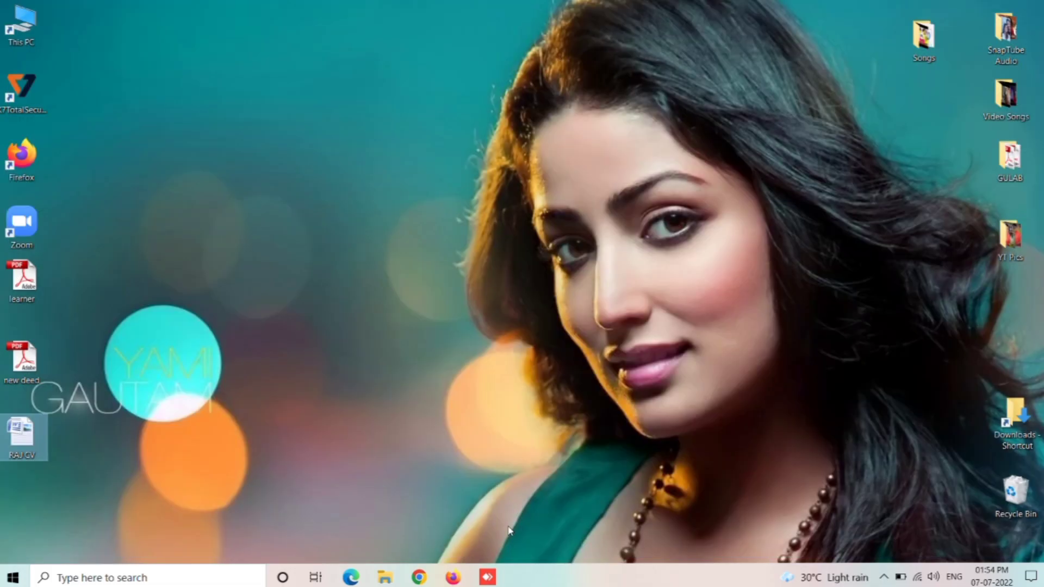
Step: Attach the CV .docx from the Desktop as the resume and enter the applicant's mobile number
click(419, 577)
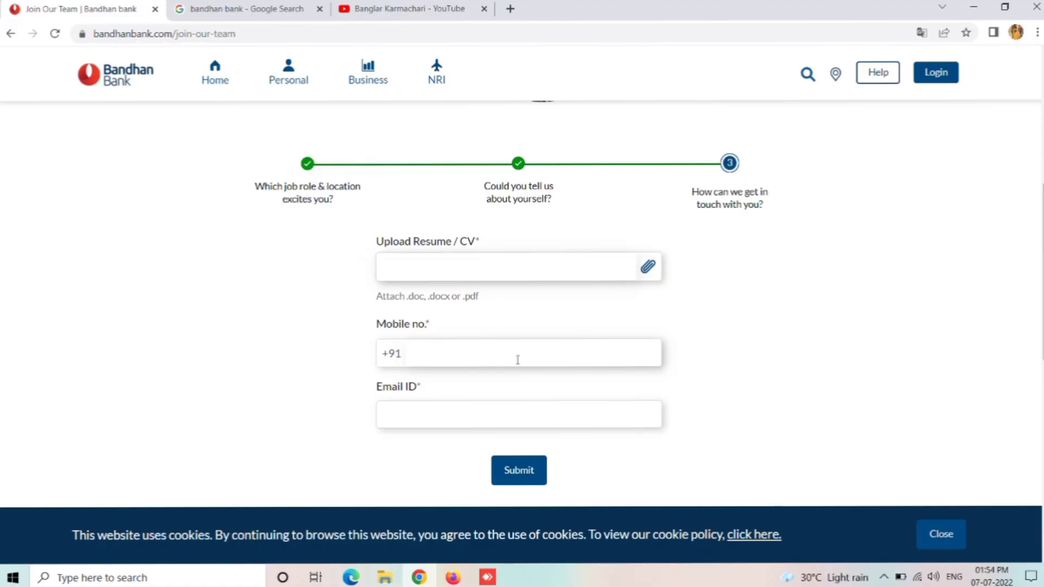
click(648, 270)
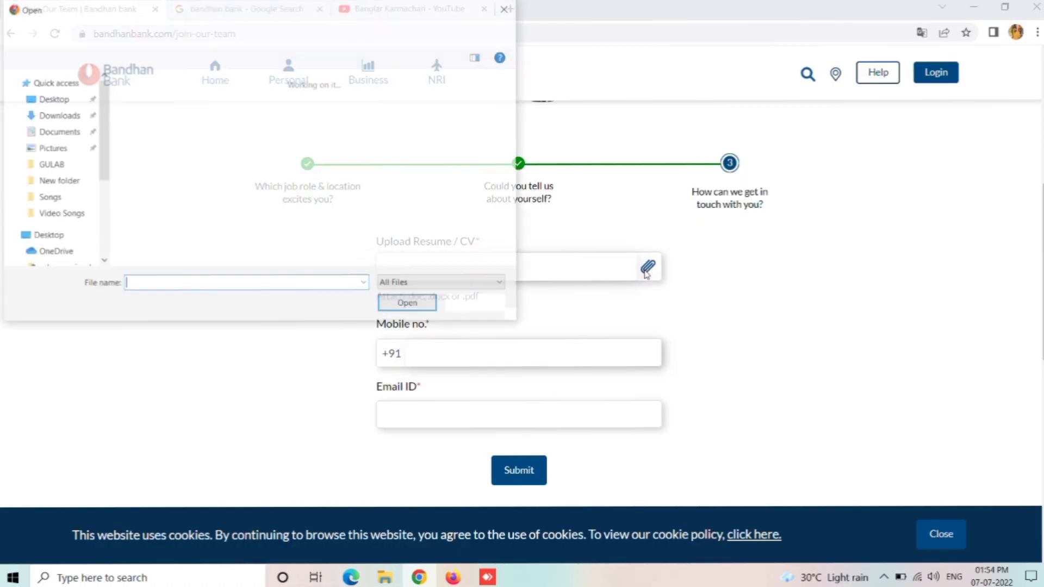
click(65, 110)
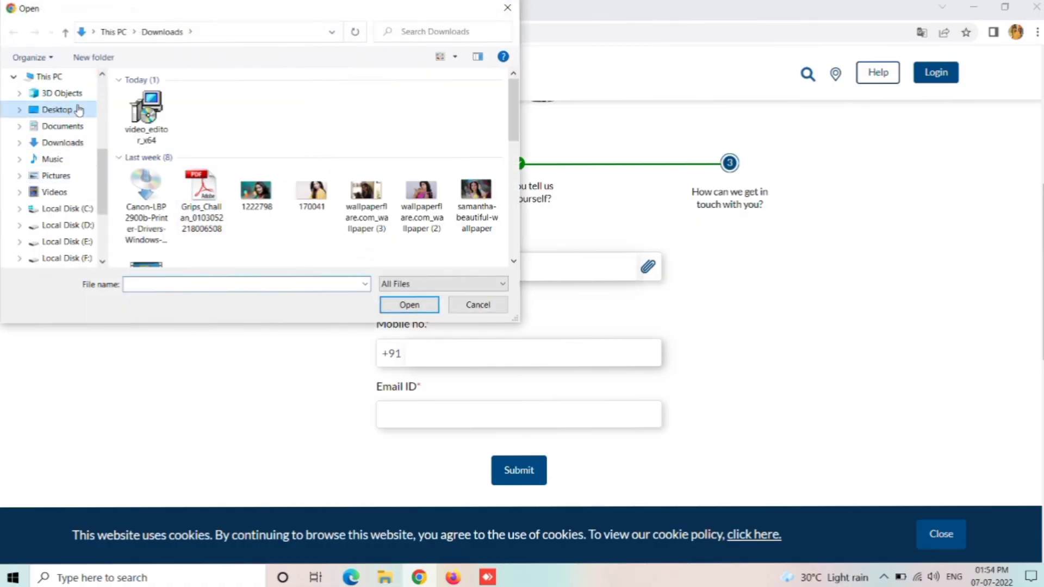
double_click(197, 175)
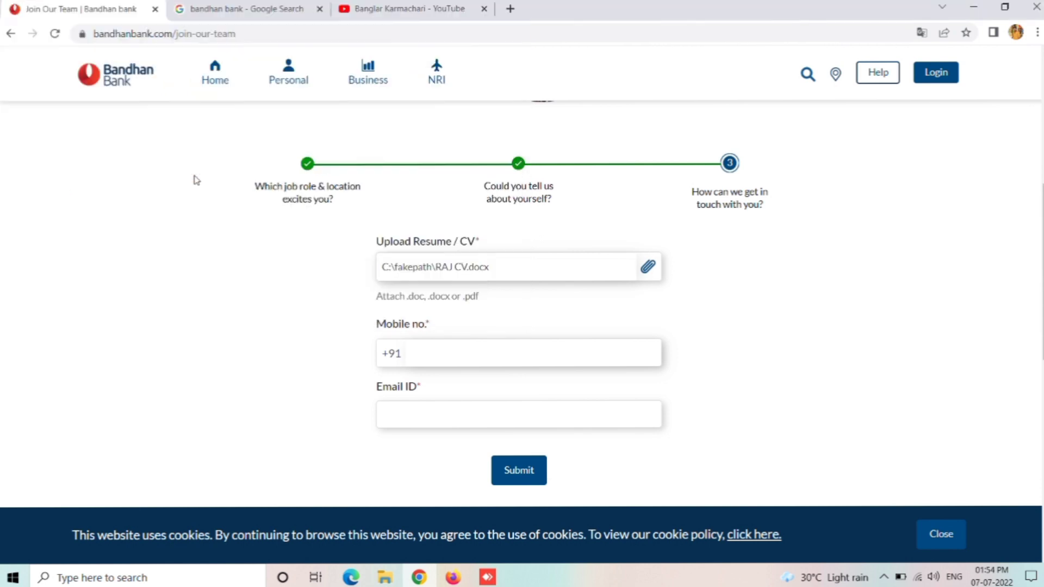
click(427, 350)
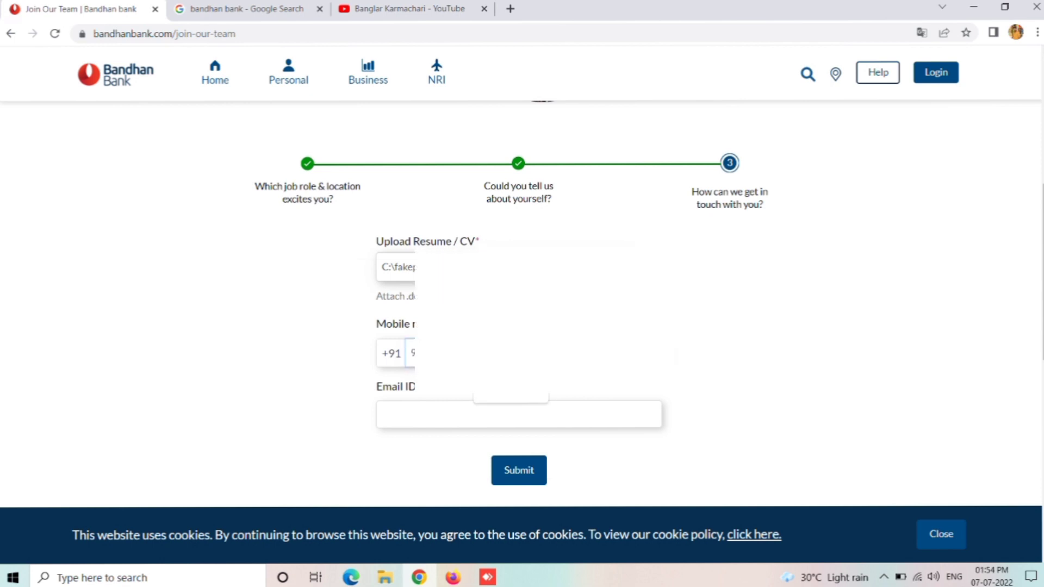
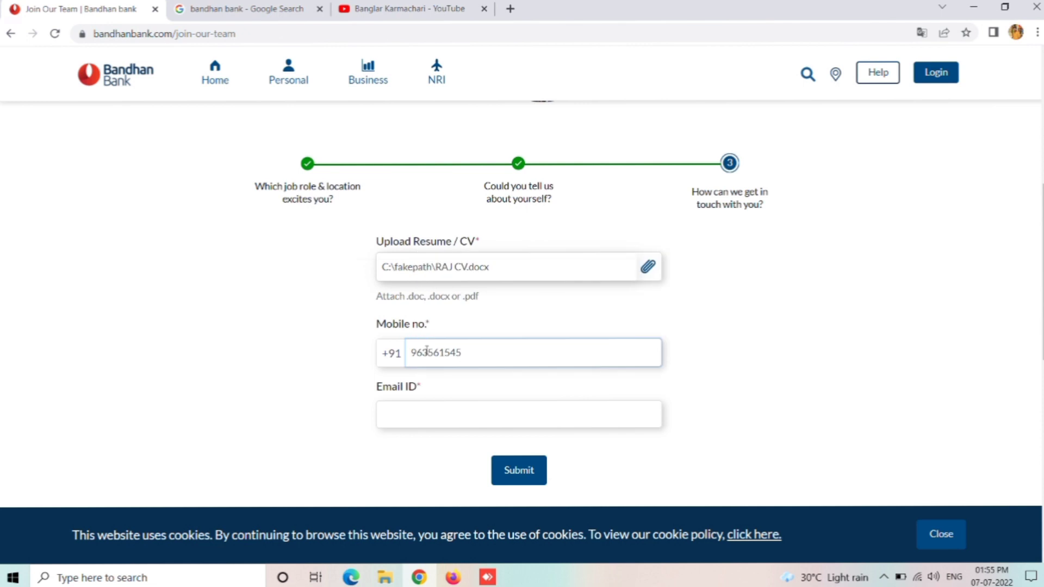
Step: Enter and correct the applicant's e-mail address, then submit the contact details
click(411, 416)
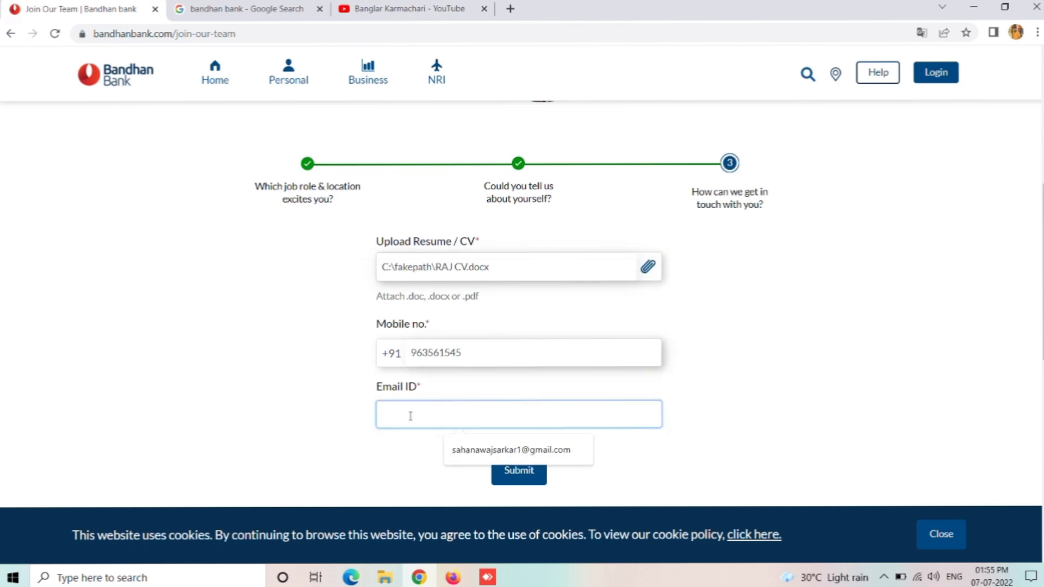
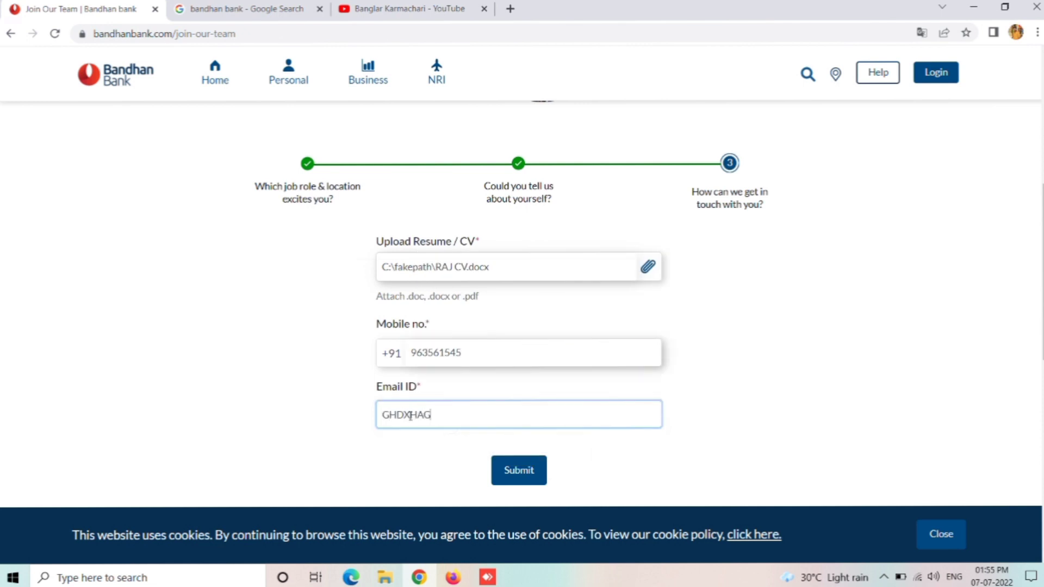
double_click(404, 416)
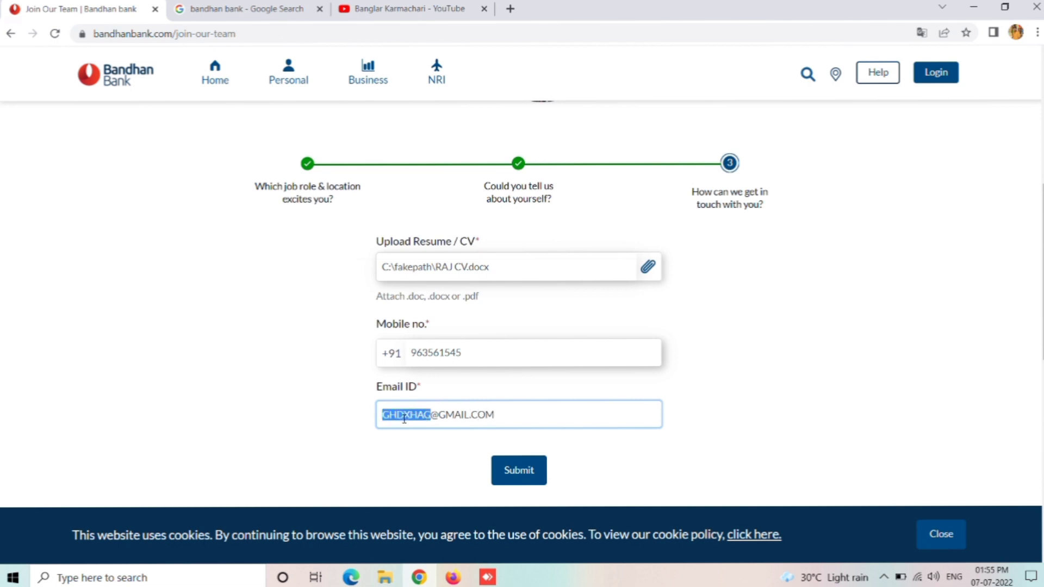
text(RAJ)
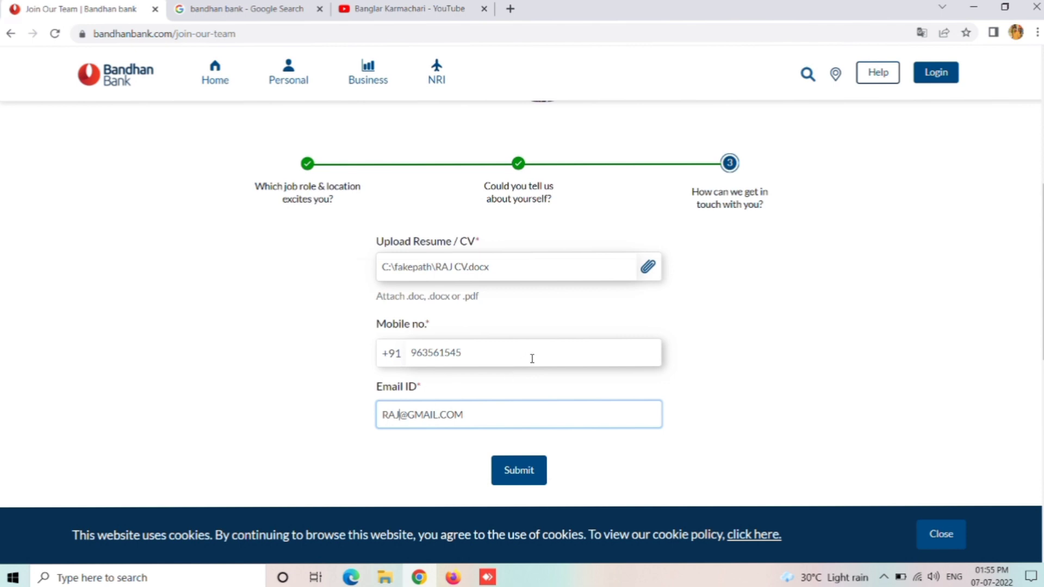
click(512, 474)
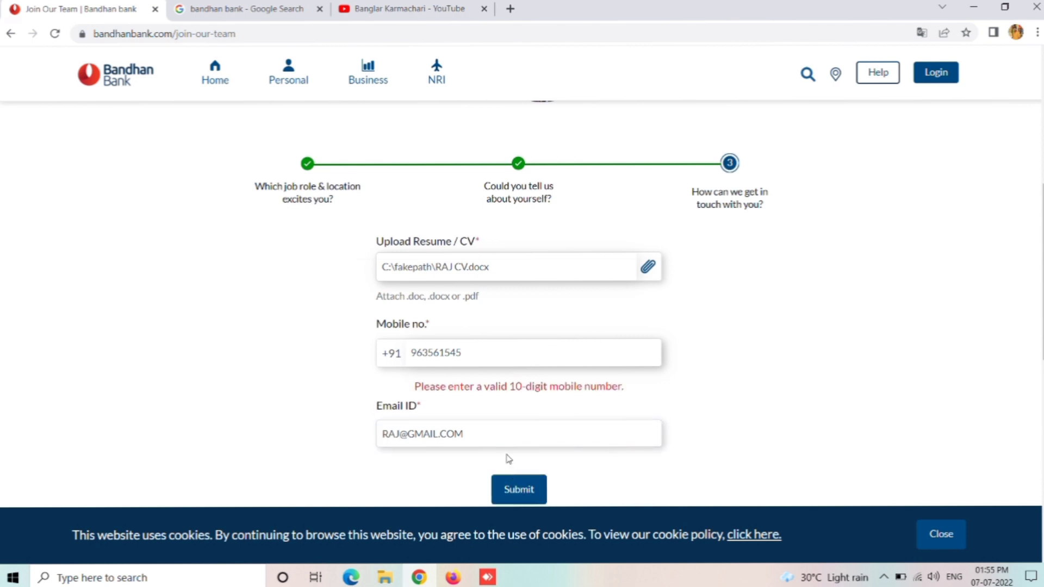